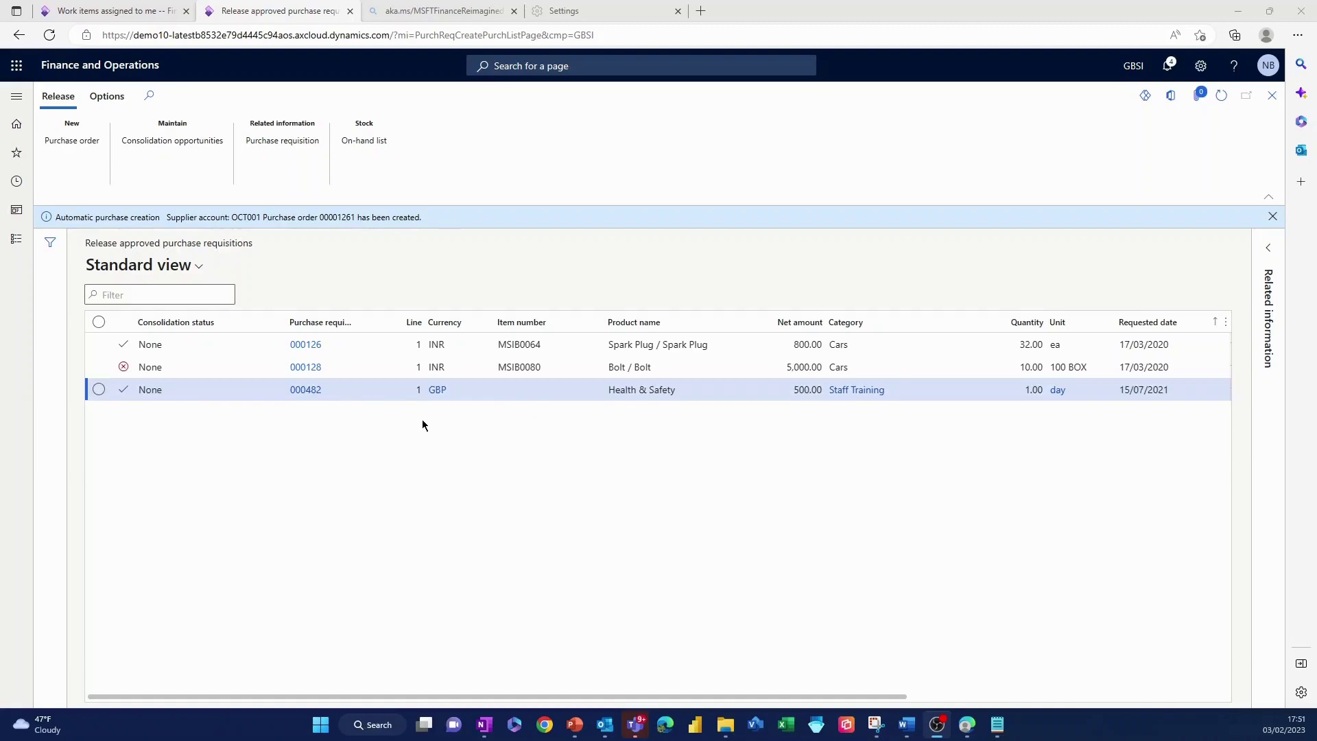
Check the Health & Safety requisition line for a linked purchase order, and close the requisition and the approved requisitions list
left_click(309, 391)
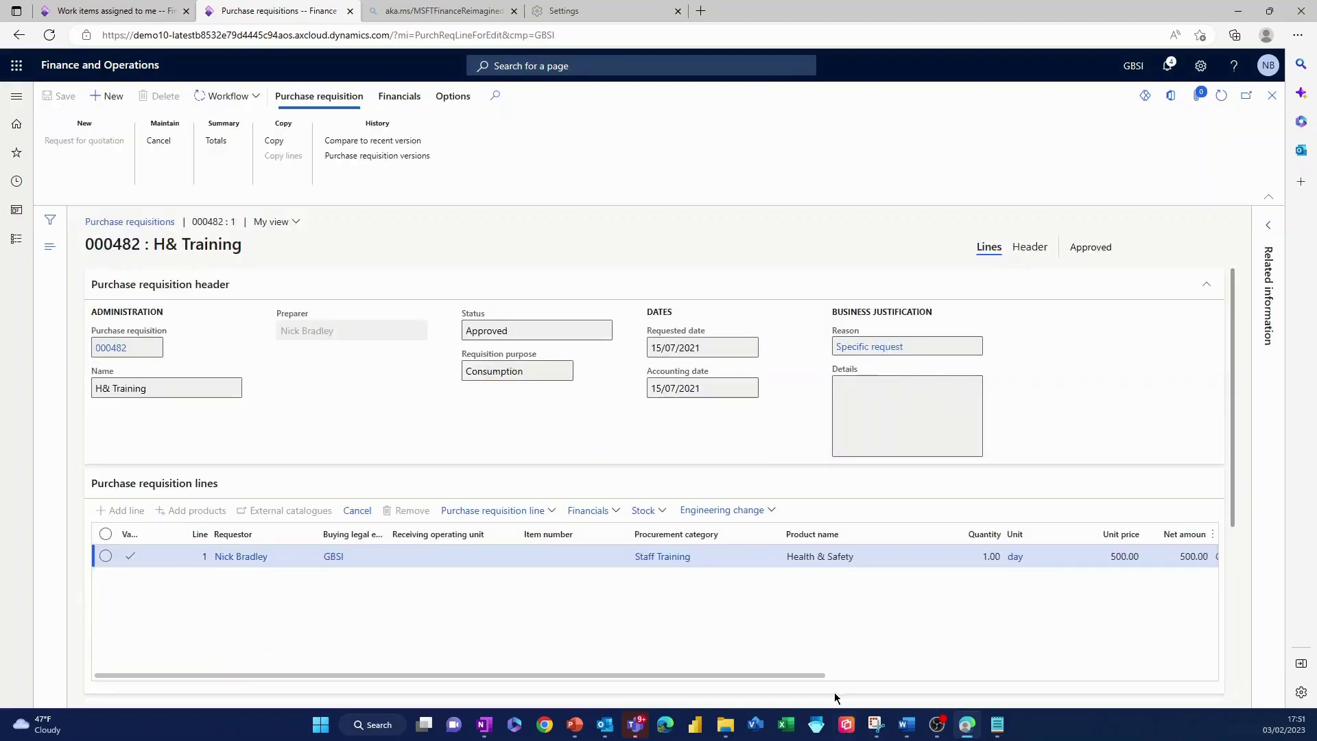
left_click_drag(809, 675, 976, 651)
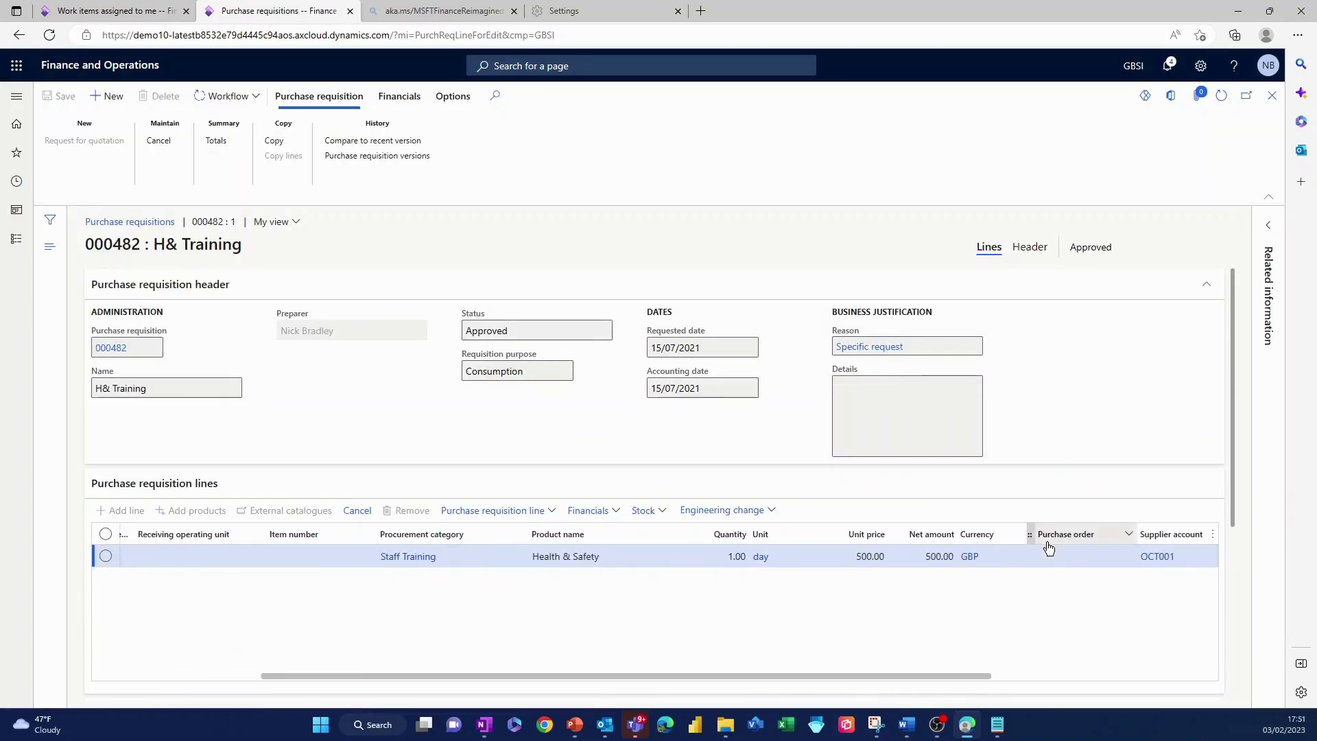
left_click(1272, 95)
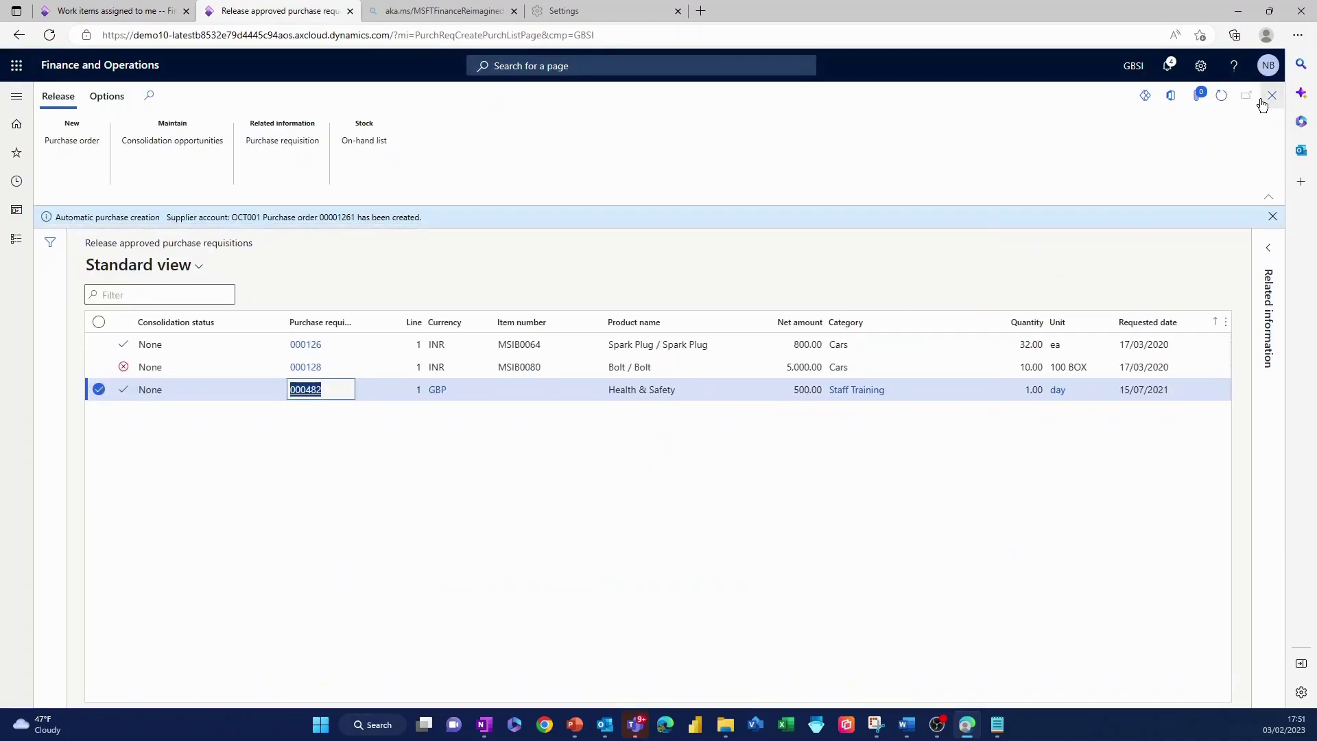
left_click(1273, 103)
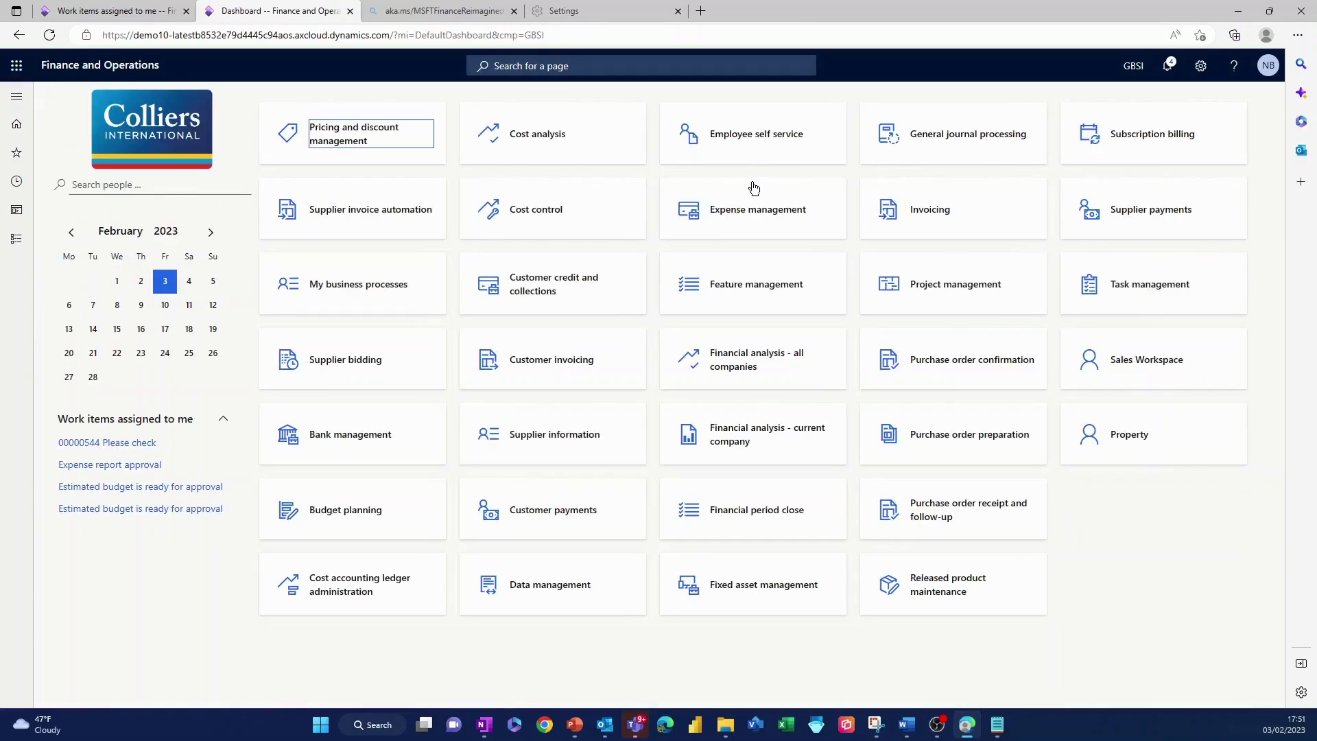
Find the Special Training requisition through Employee self service and open the purchase order linked to its line
left_click(780, 286)
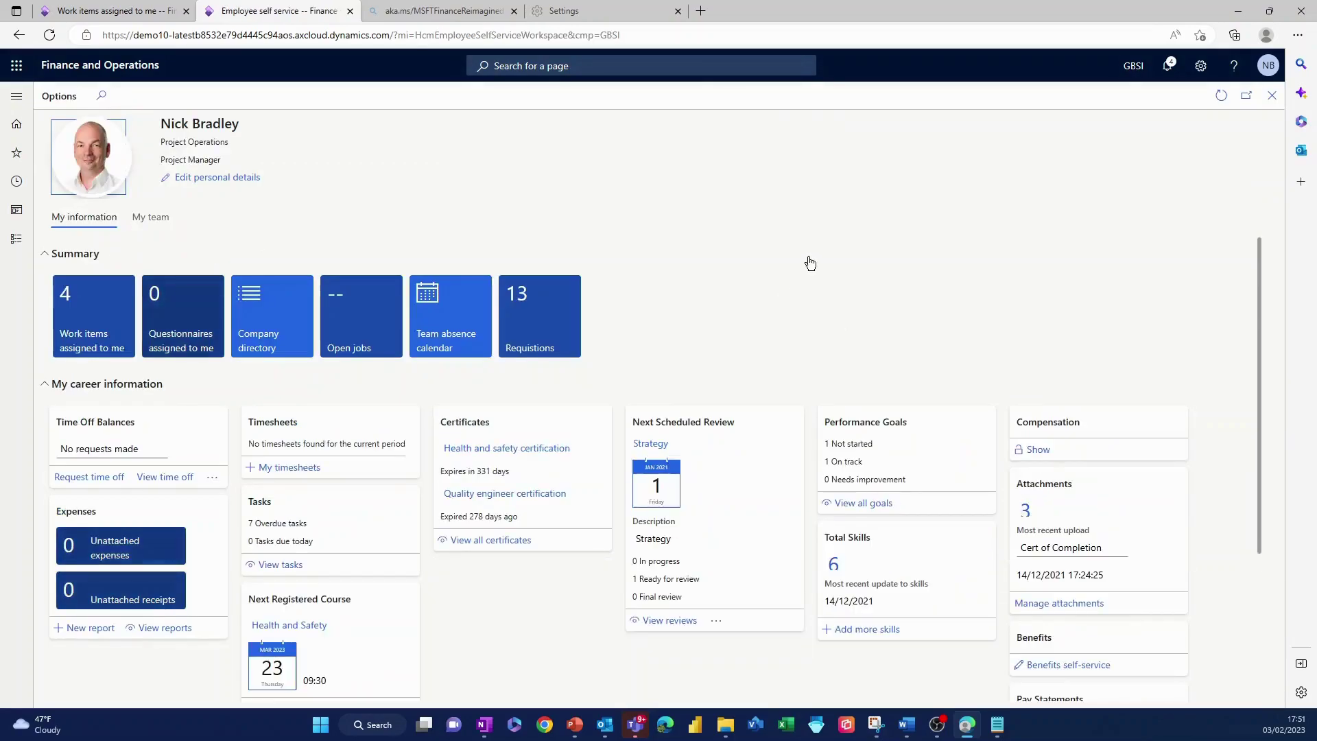
left_click(588, 310)
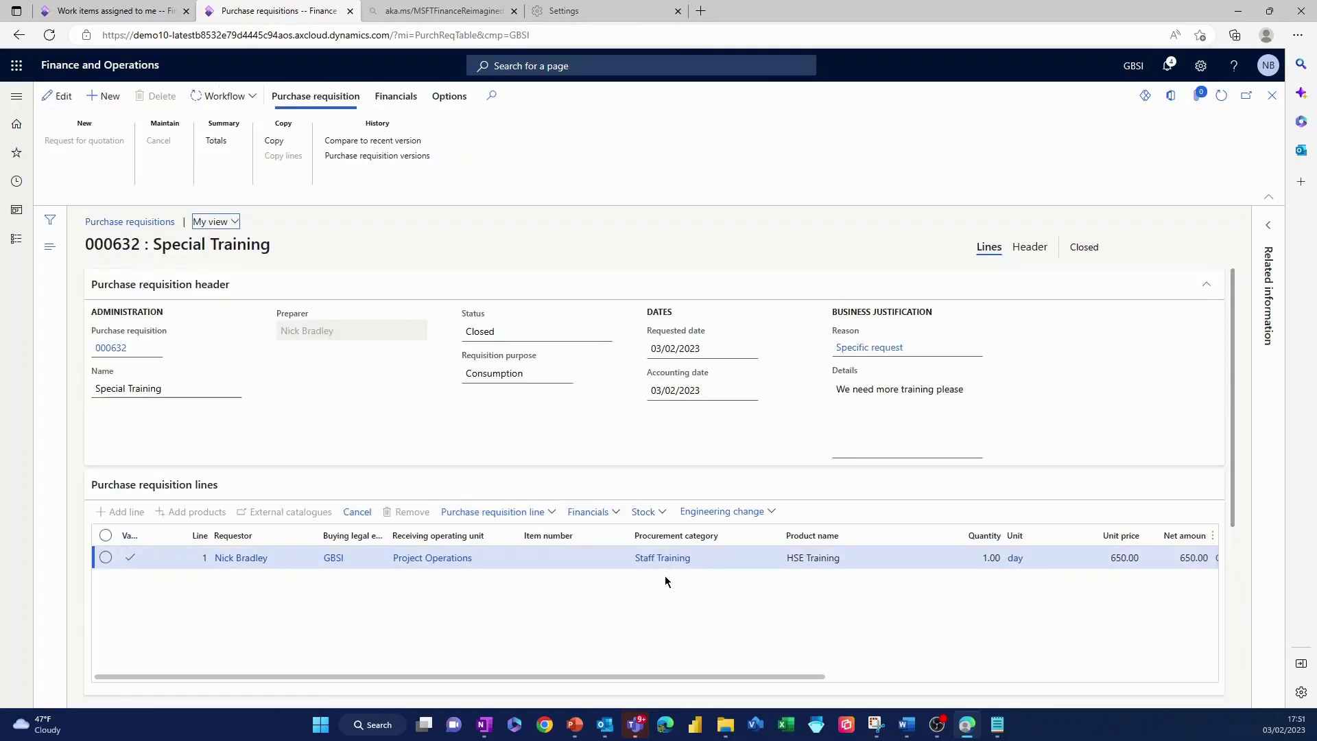
left_click_drag(705, 677, 912, 677)
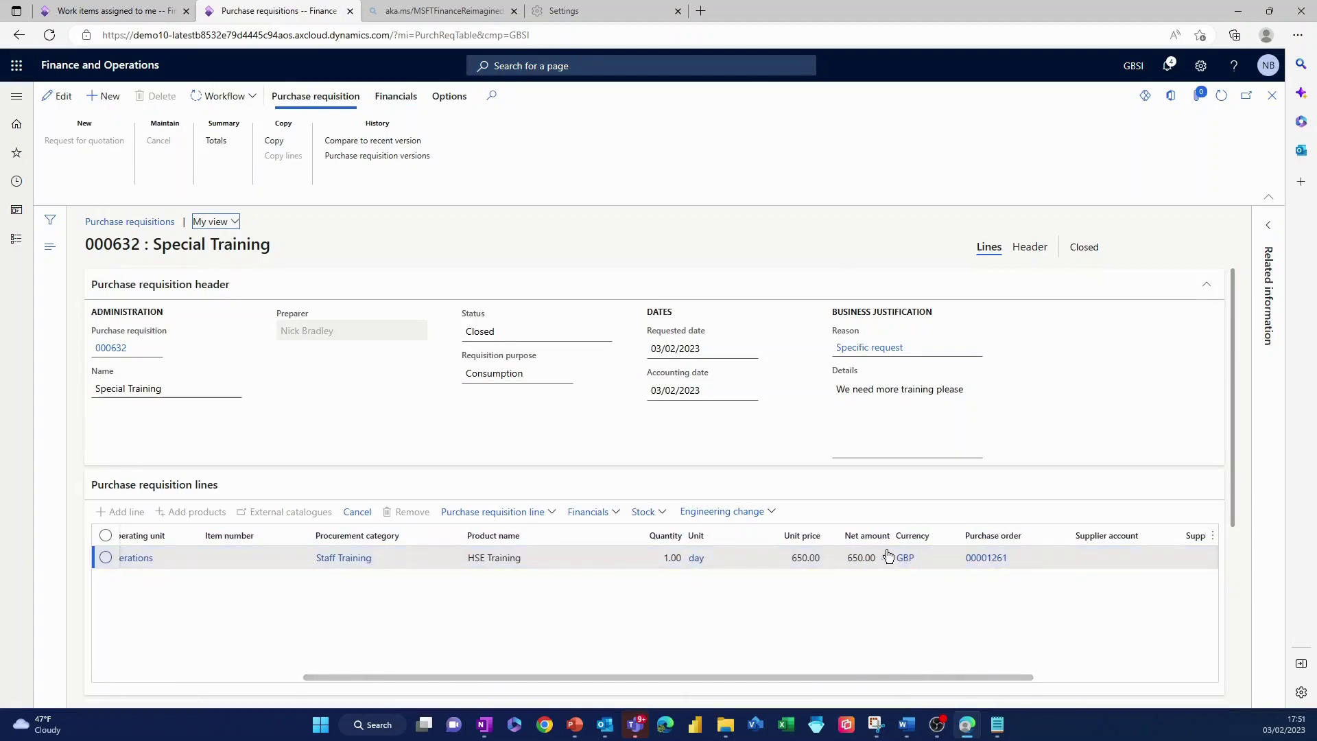
left_click(991, 561)
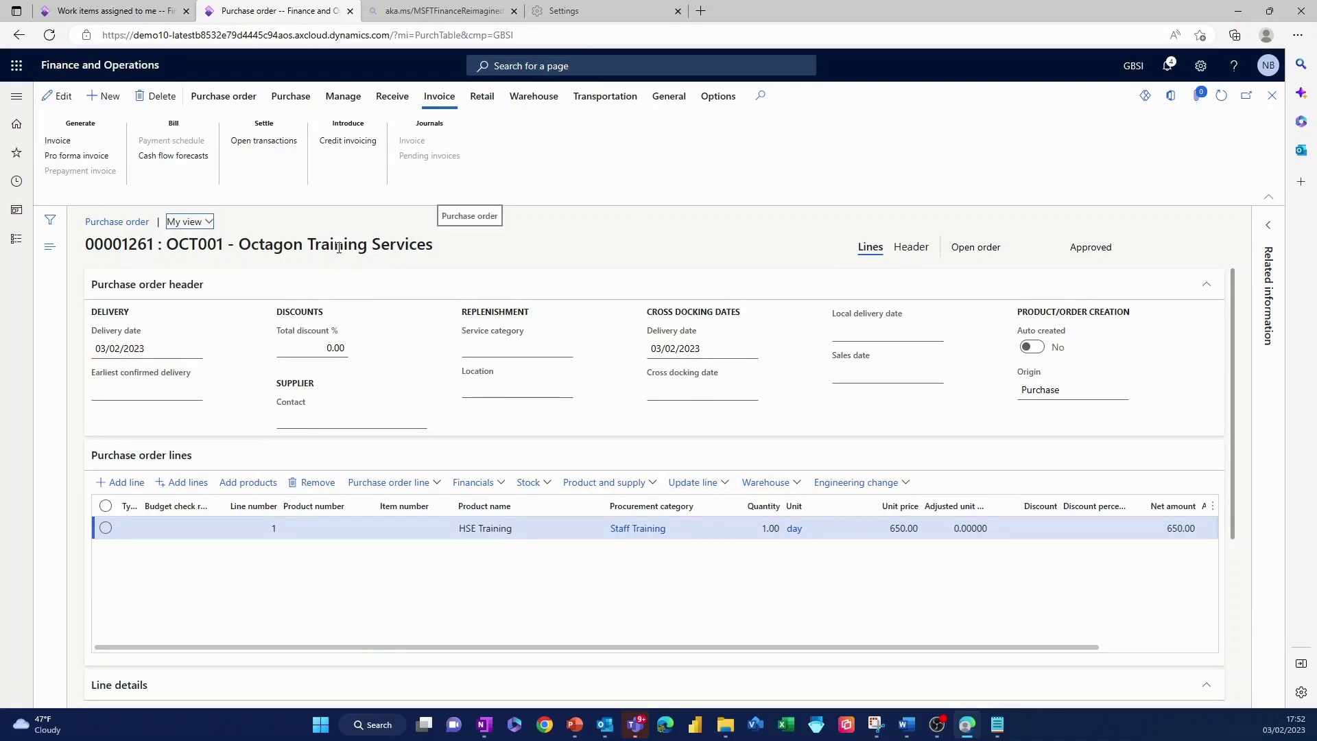
Confirm the Octagon Training Services purchase order and dismiss the completion message
left_click_drag(791, 648, 557, 636)
left_click(303, 98)
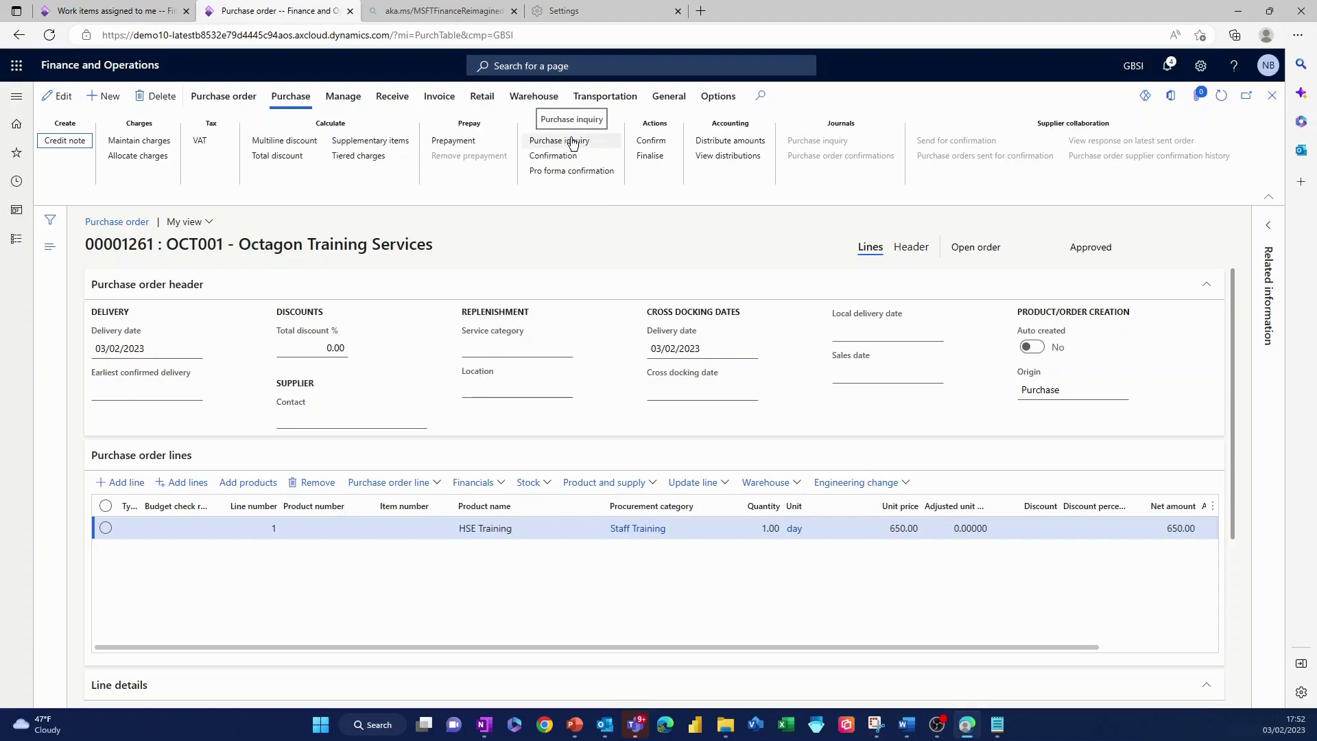
left_click(658, 144)
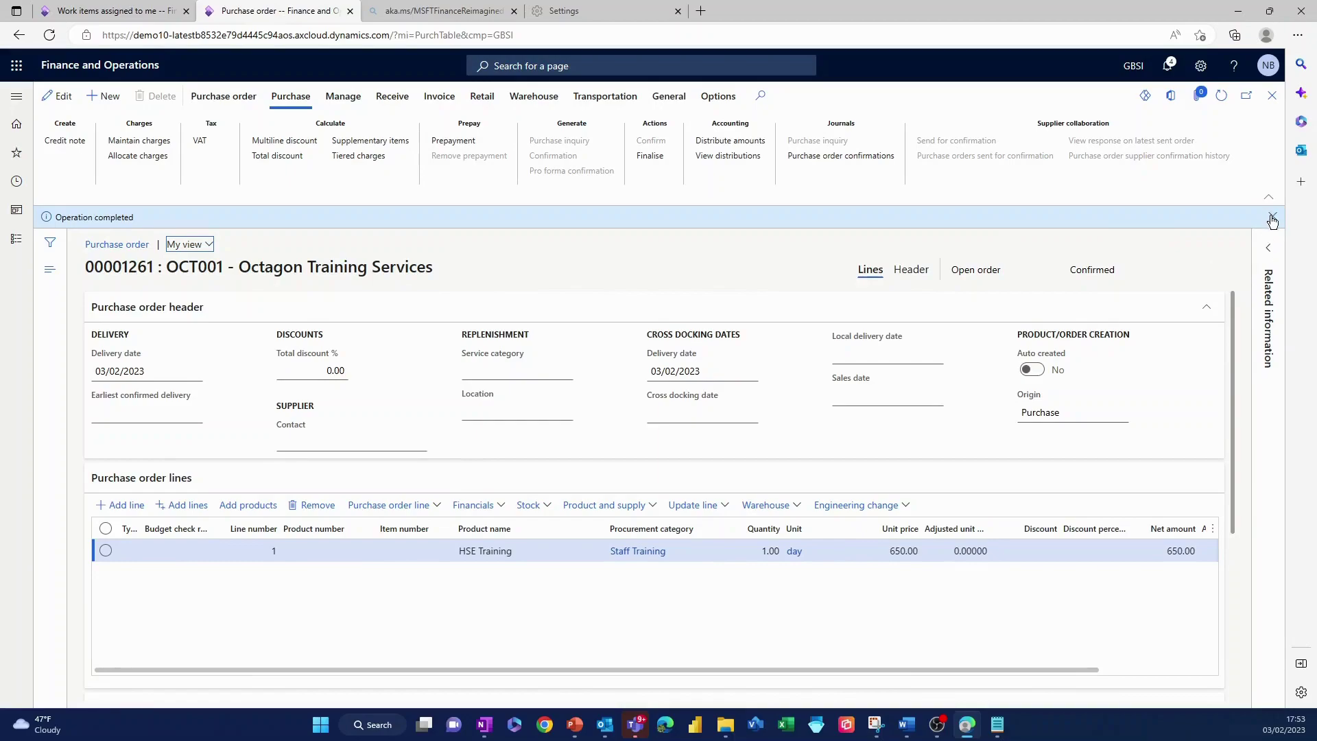
left_click(1273, 216)
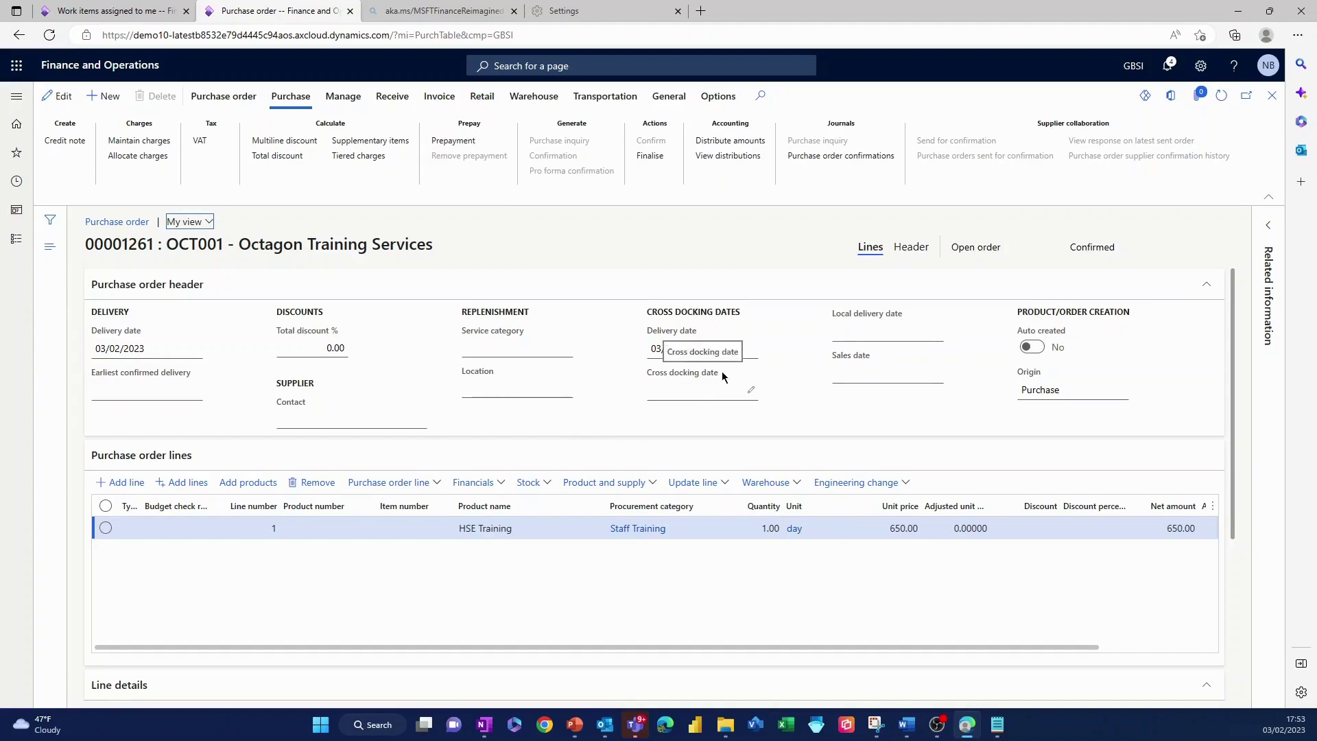
Start a product receipt for the Octagon Training Services purchase order and enter NB030223 as its product receipt number
left_click(393, 97)
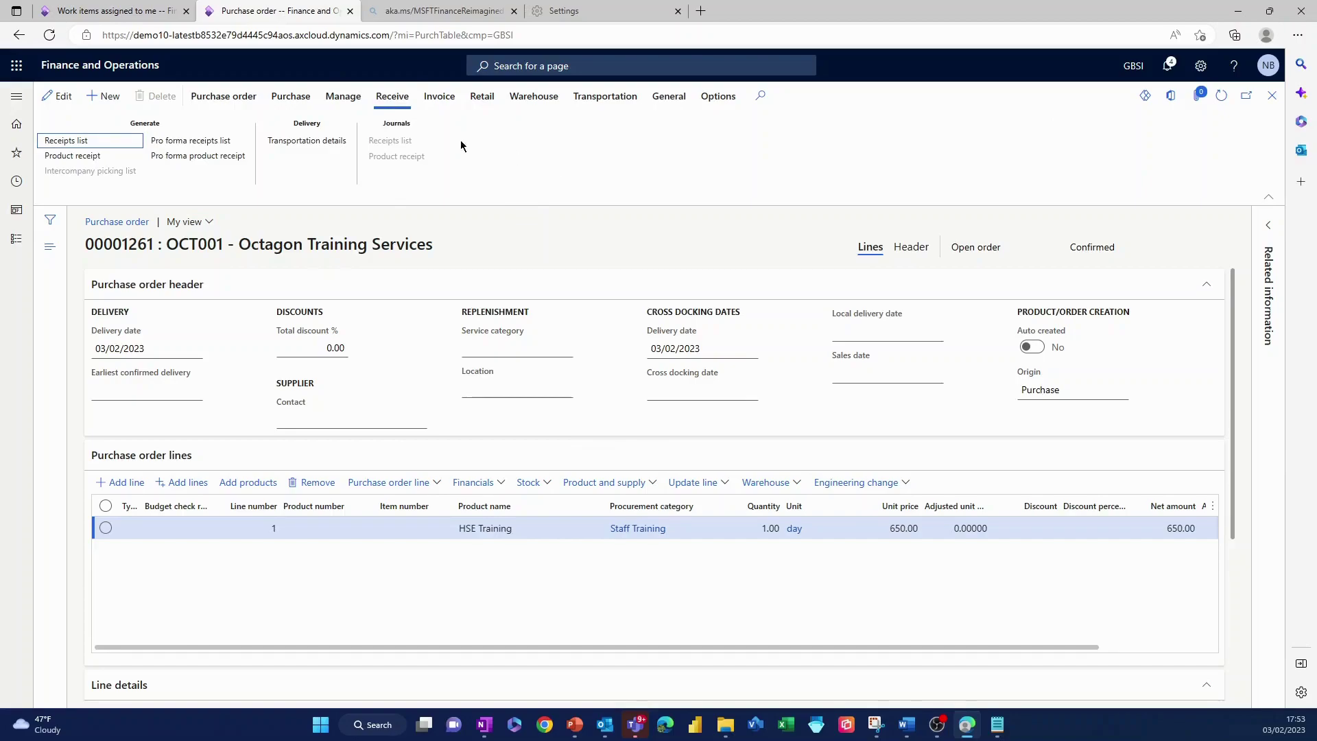
left_click(72, 156)
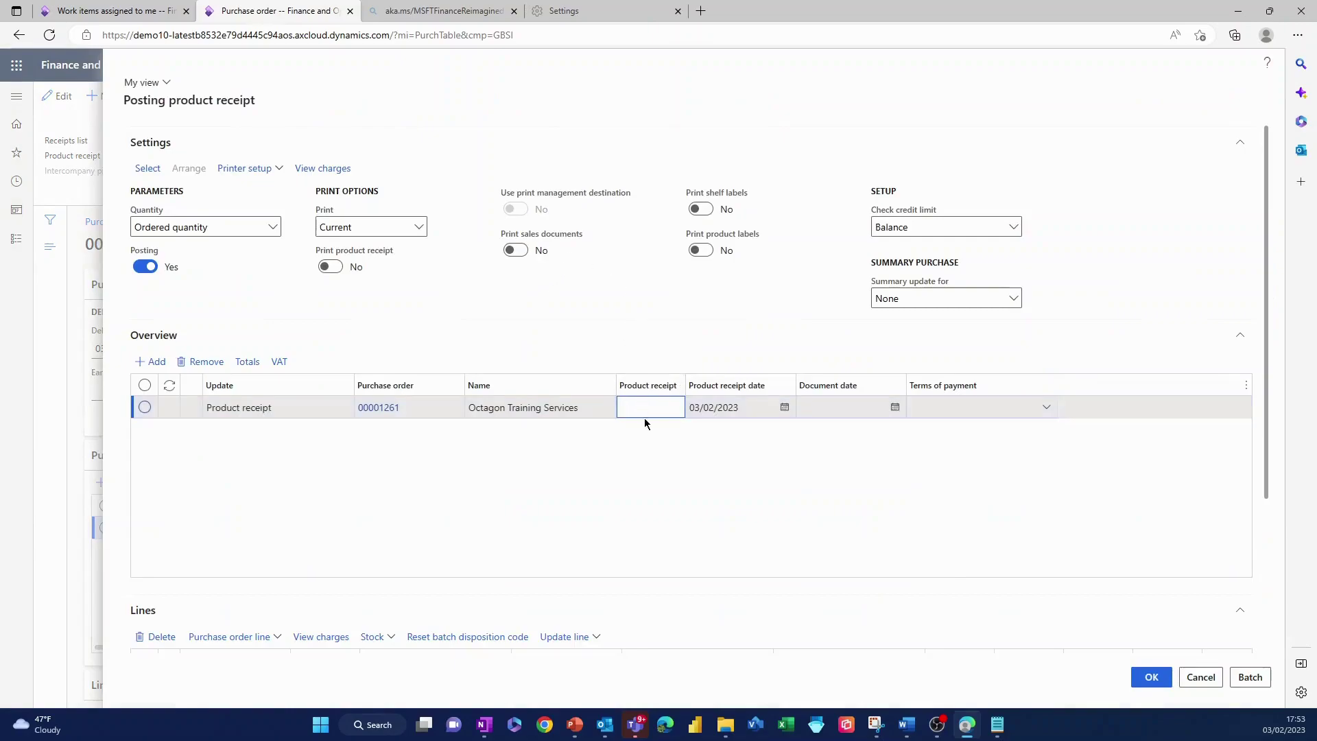
left_click(649, 410)
mouse_move(918, 303)
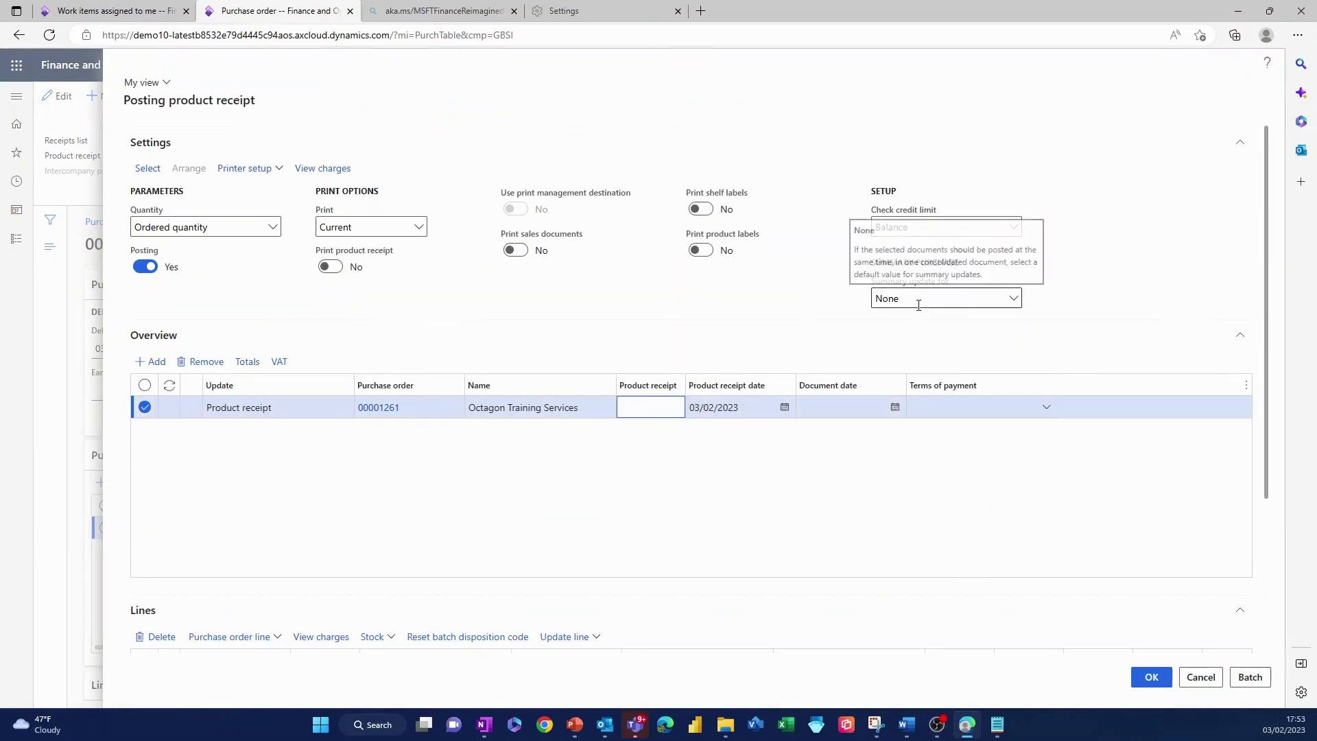
type("NB")
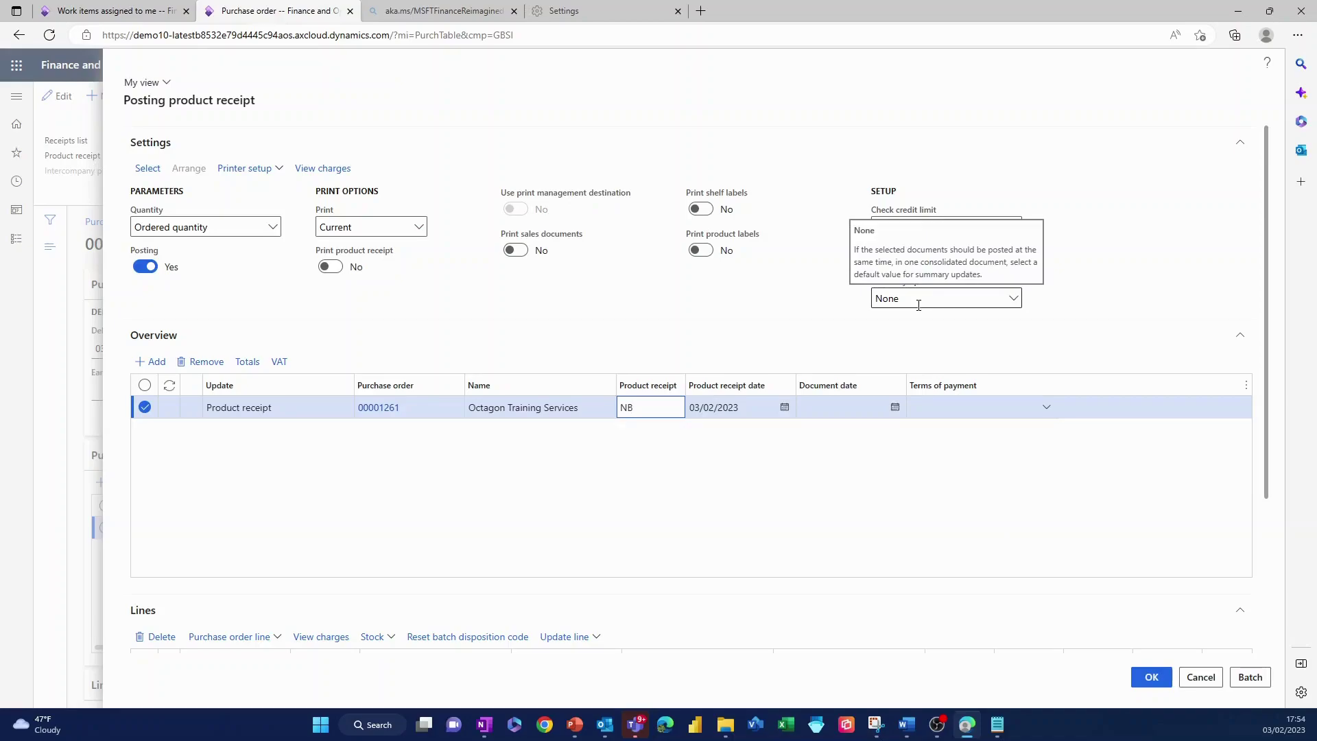
type("00")
key("BackSpace")
key("BackSpace")
key("BackSpace")
type("B030223")
key("Tab")
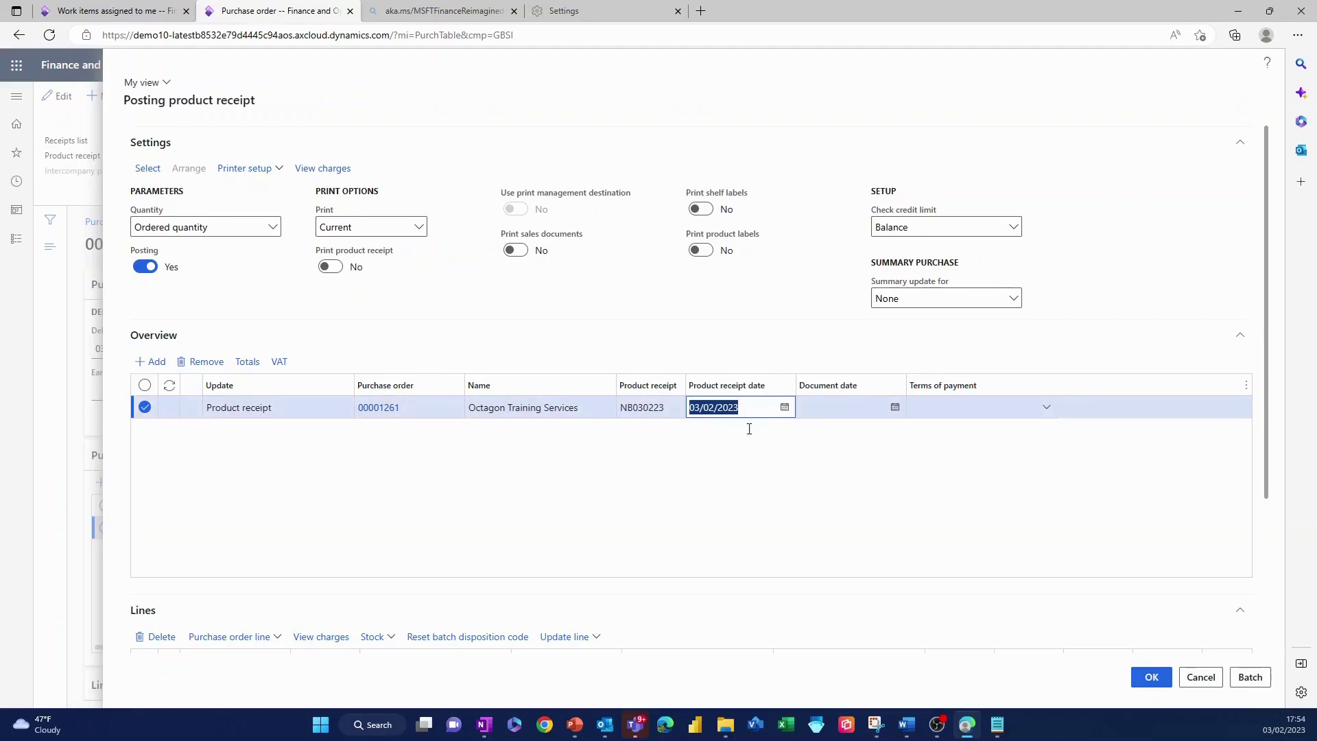
Review the HSE Training line's quantity and post the product receipt
left_click(260, 610)
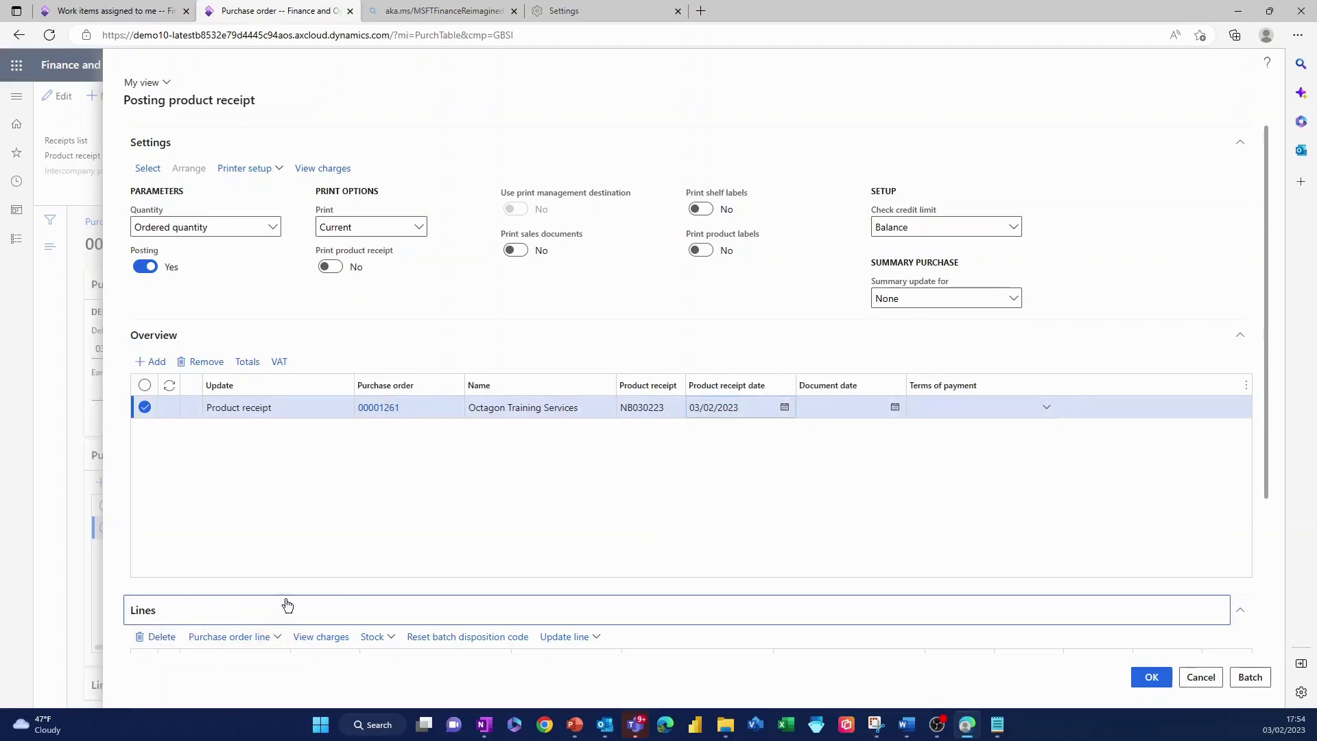
left_click(288, 608)
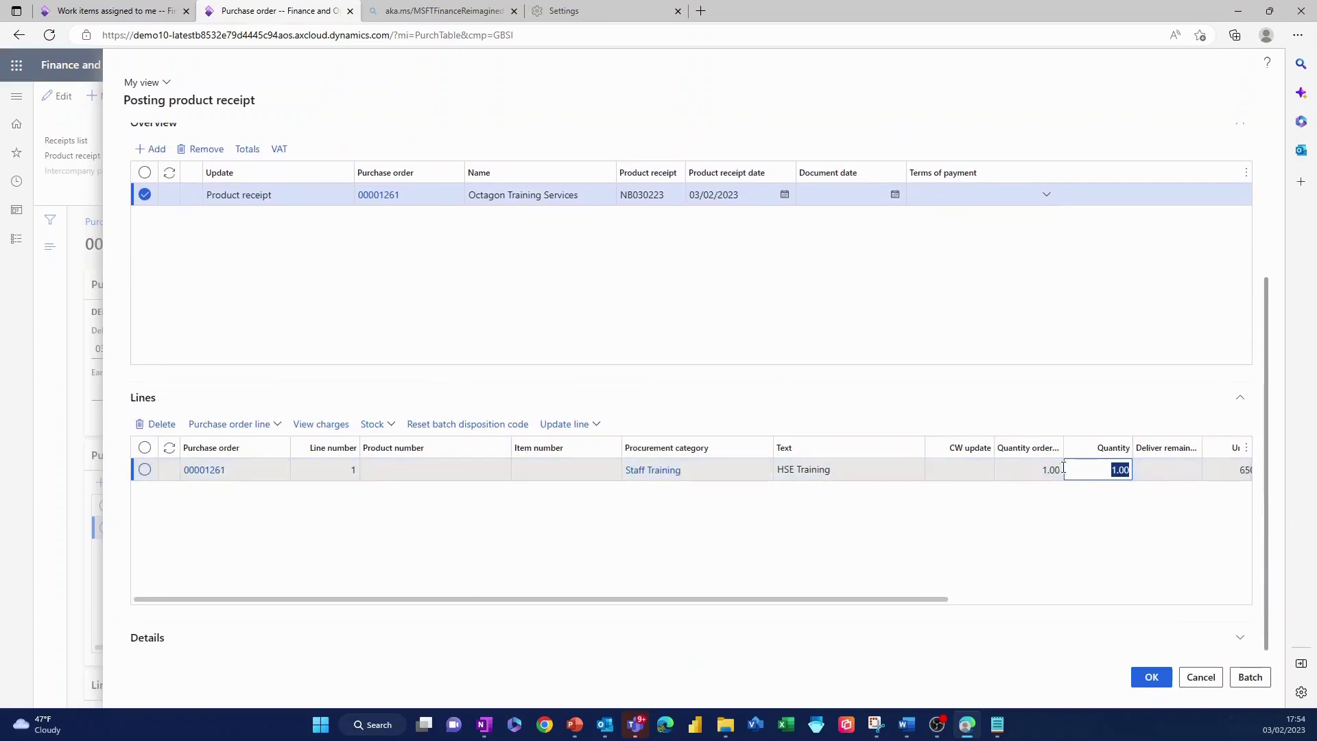
mouse_move(920, 601)
left_mouse_down()
mouse_move(1015, 606)
mouse_move(940, 615)
left_mouse_up()
scroll(937, 385, "up", 3)
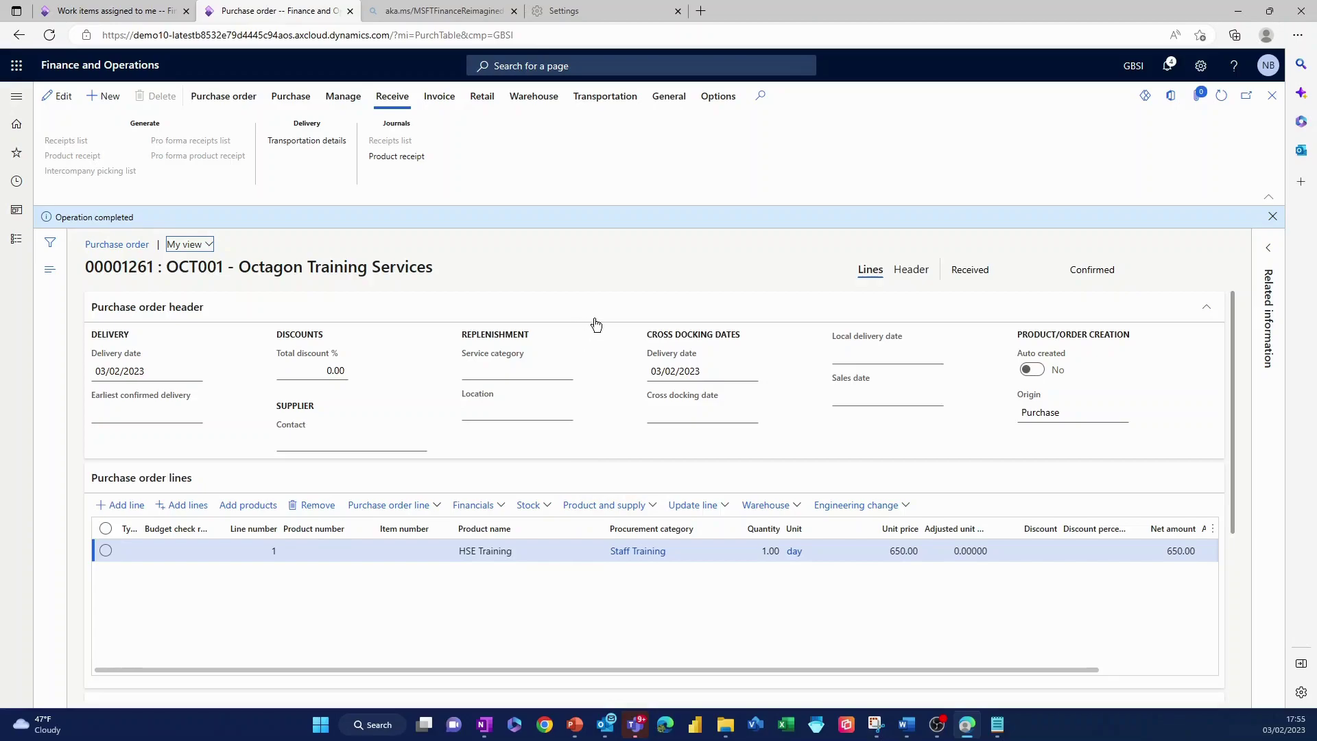
Generate a supplier invoice from the purchase order, declining the recommended product receipt quantity, and update its match status
left_click(441, 101)
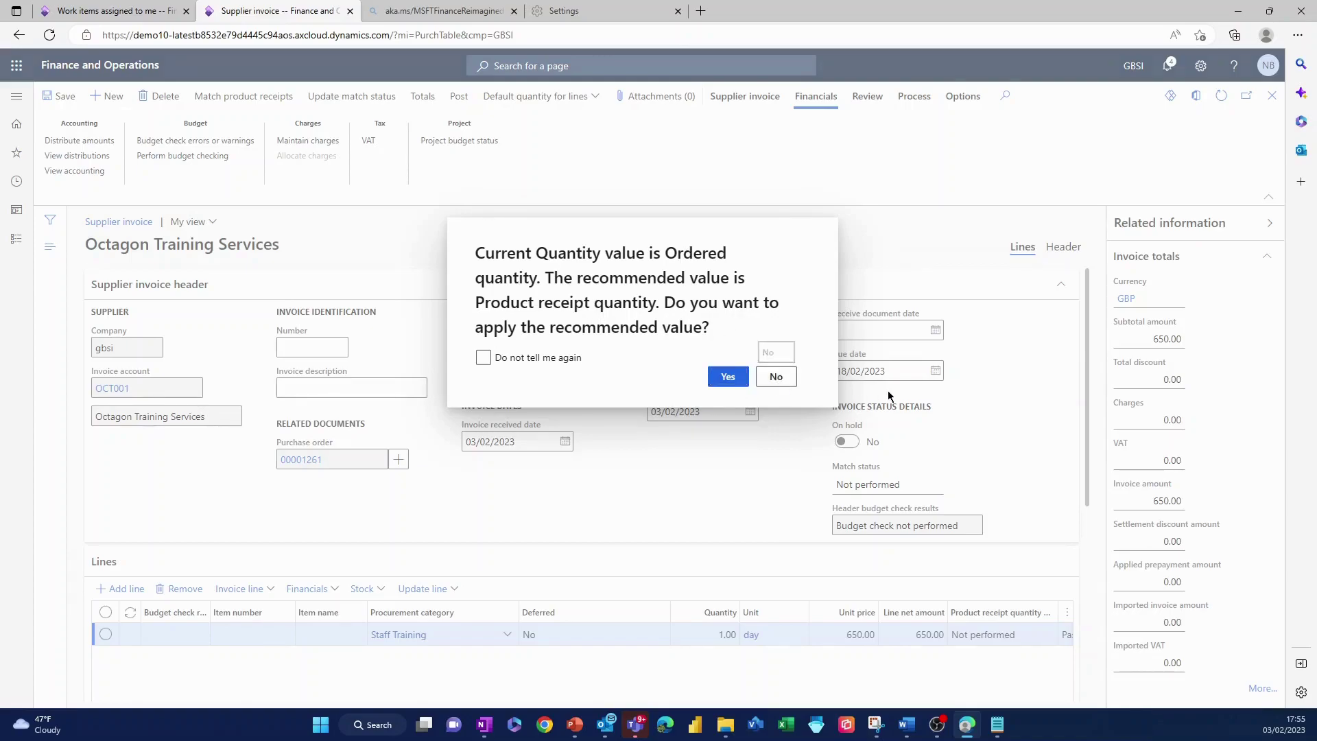
left_click(775, 377)
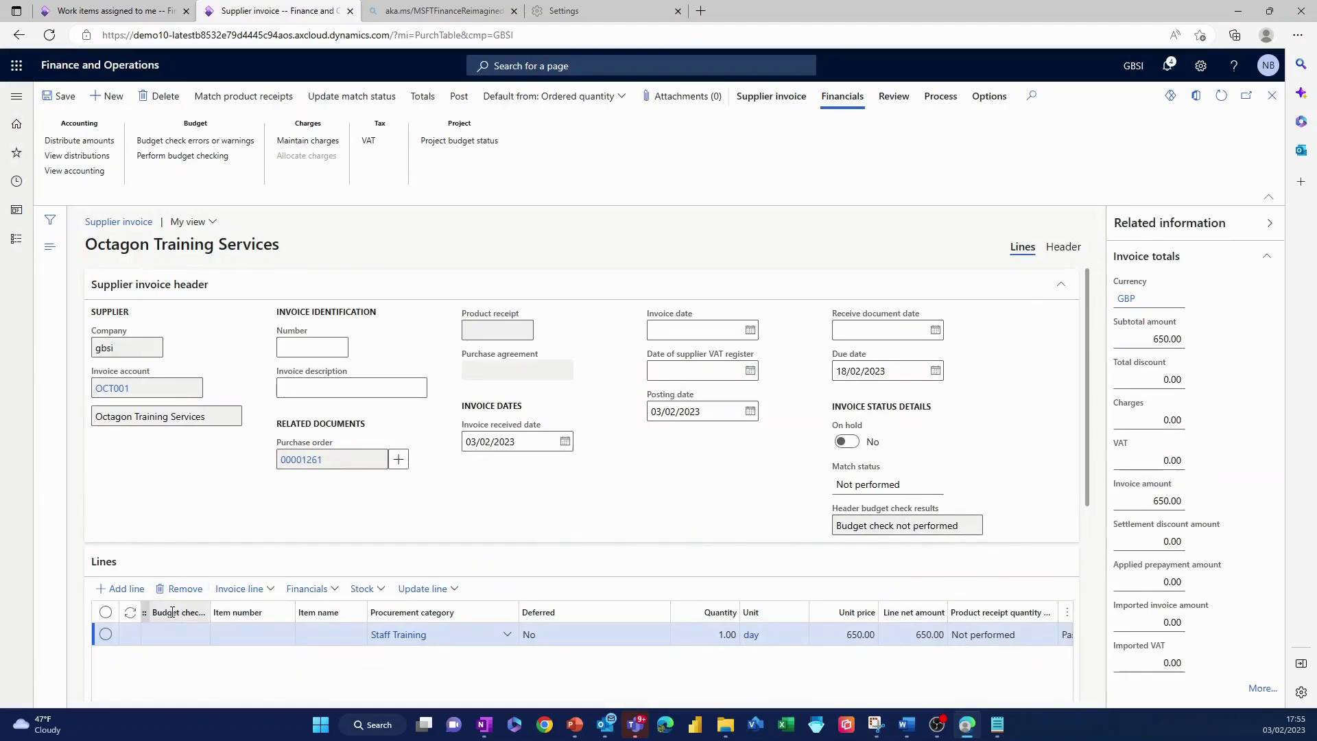
mouse_move(189, 608)
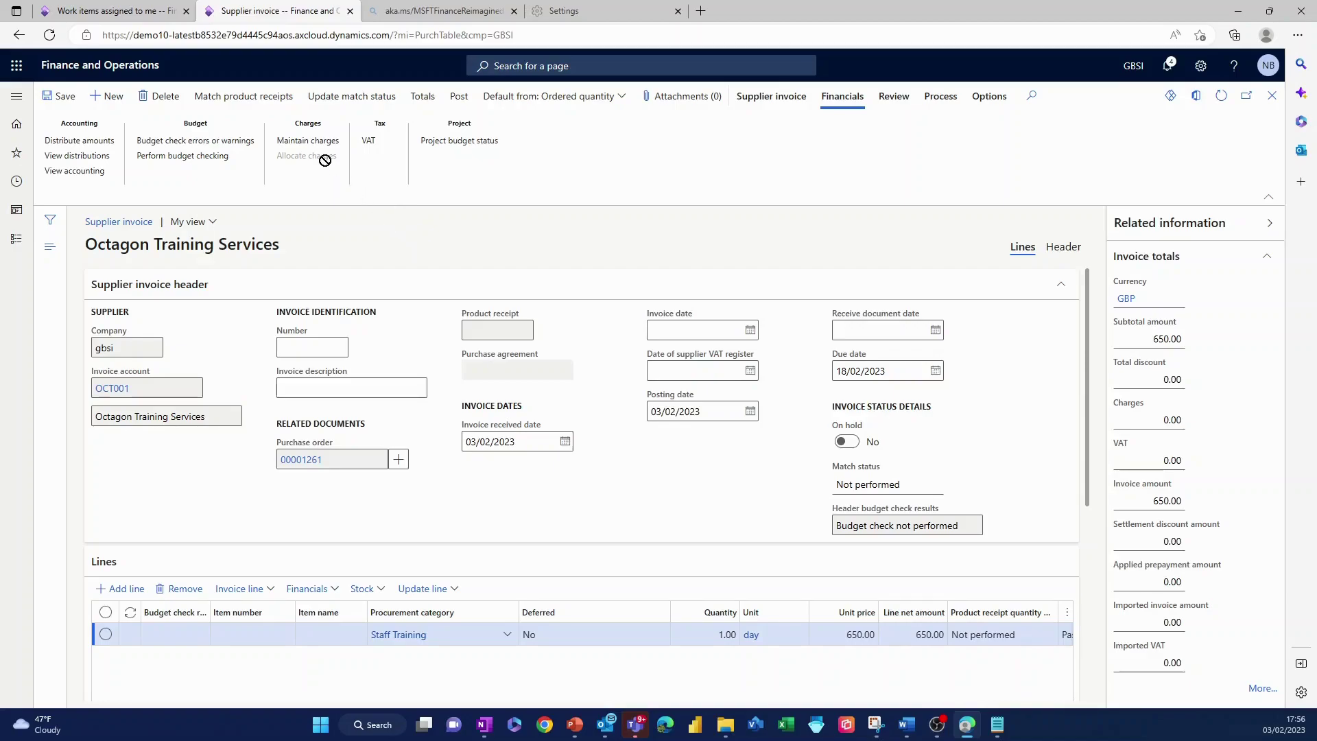
left_click(352, 96)
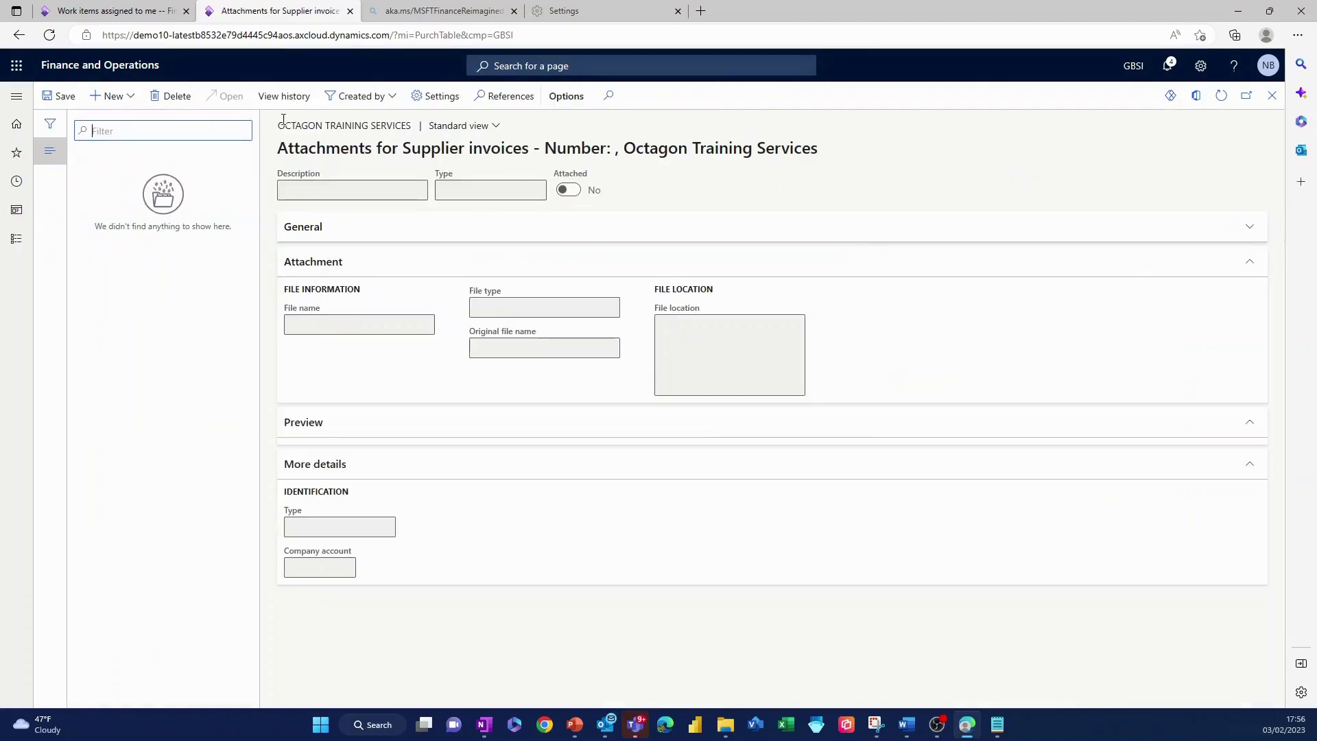
Attach the file 2023.docx to the supplier invoice, save the attachment and return to the invoice
left_click(96, 97)
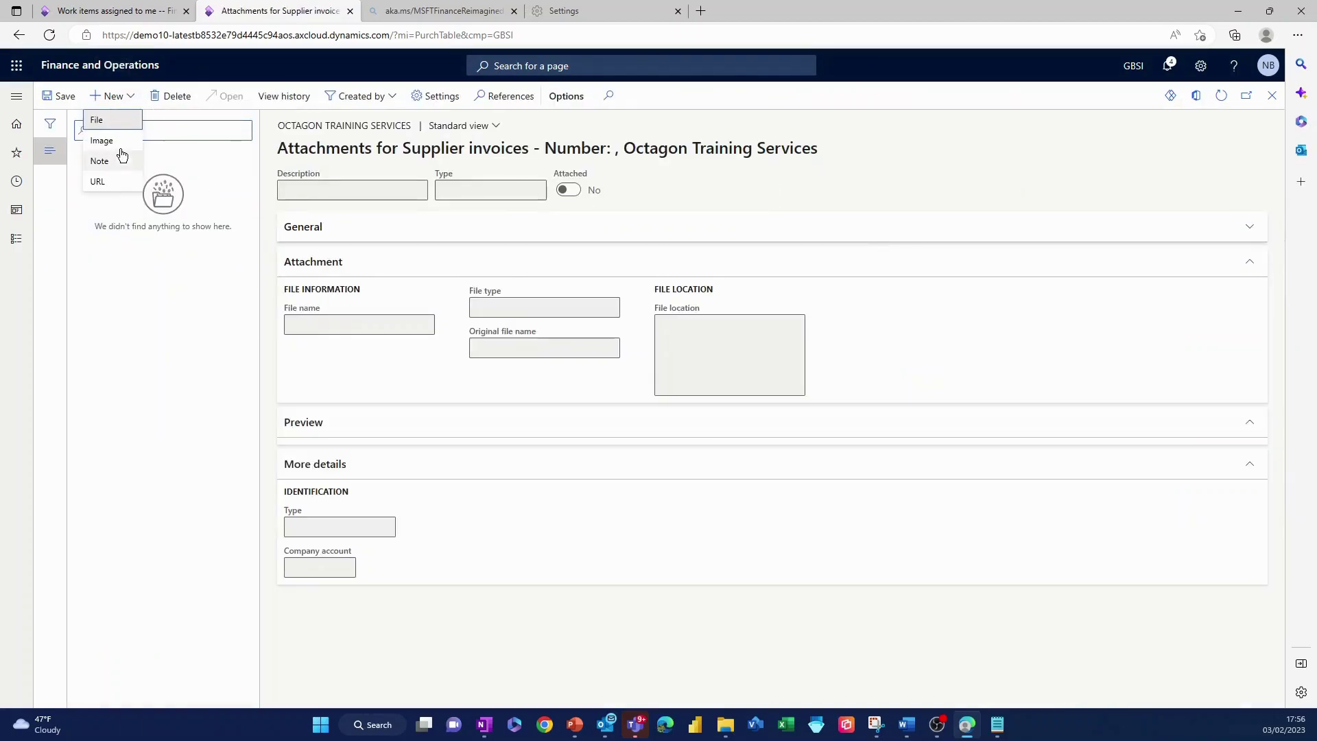
left_click(108, 118)
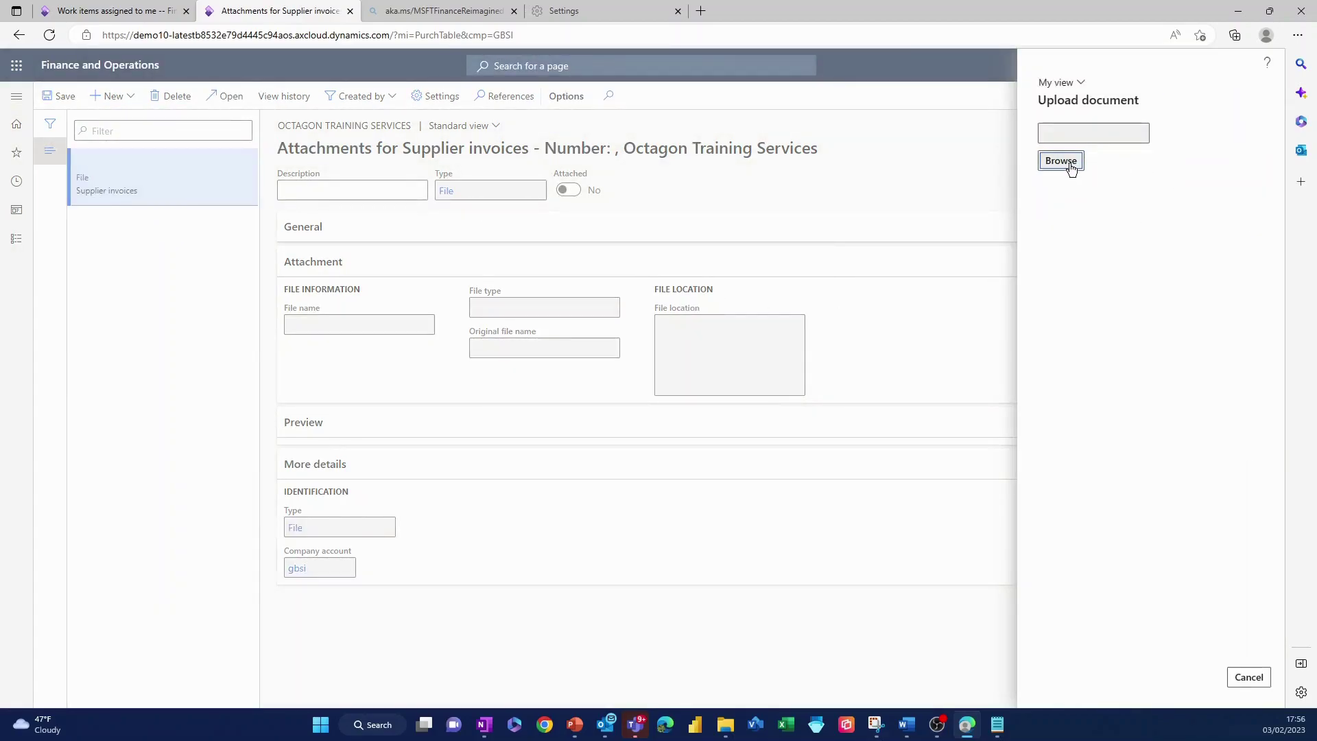
left_click(1072, 169)
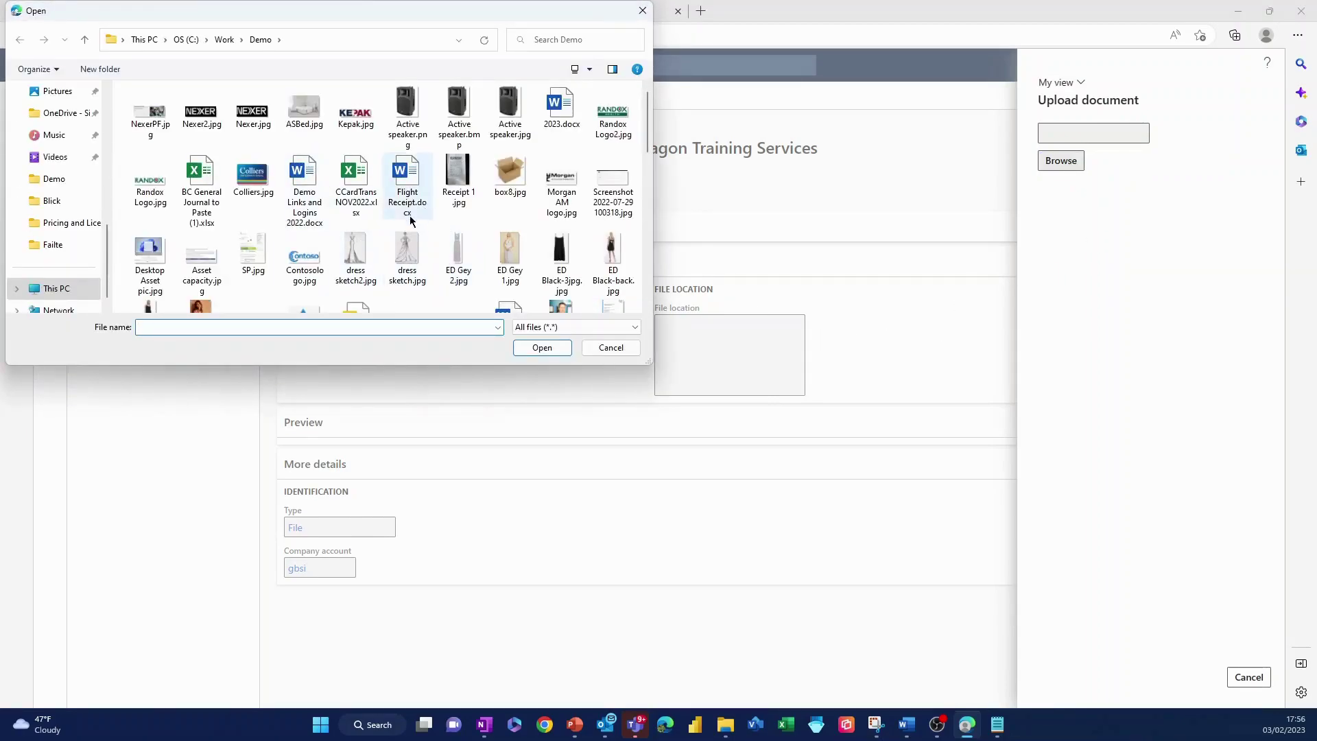
left_click(560, 109)
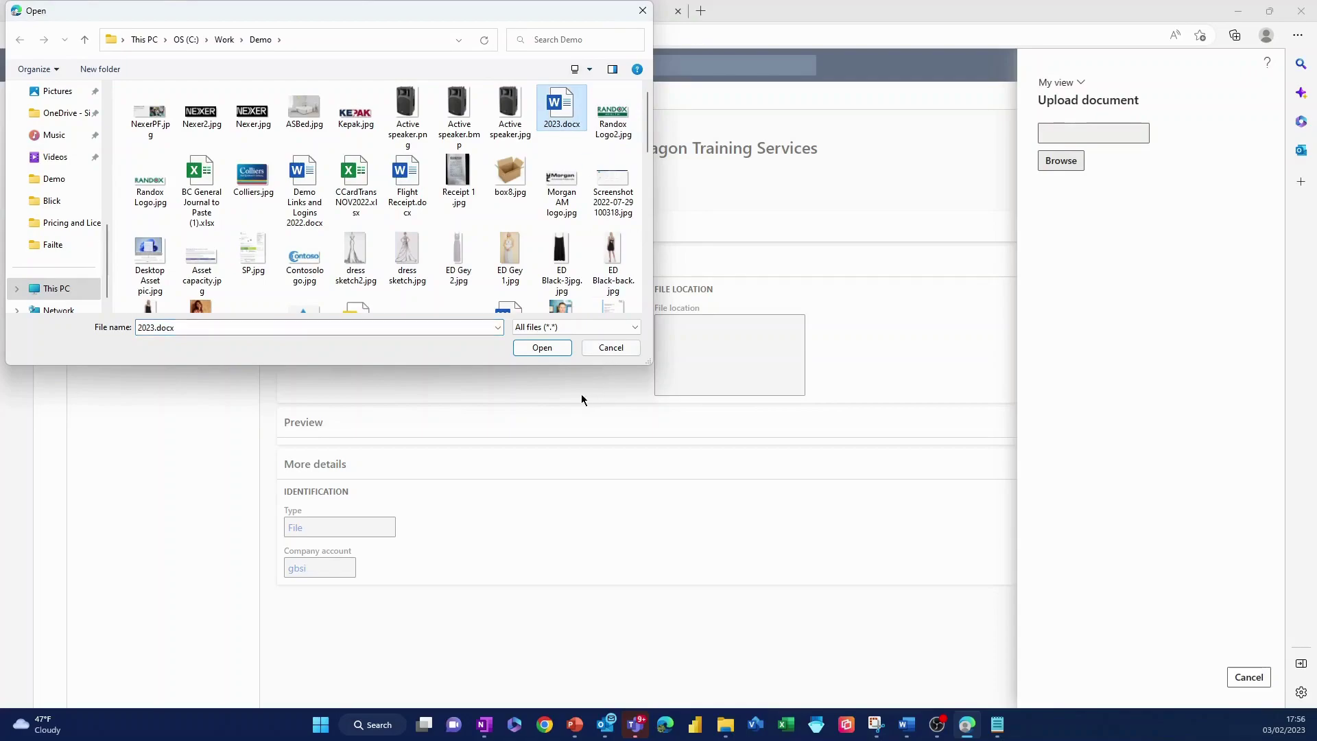
left_click(540, 347)
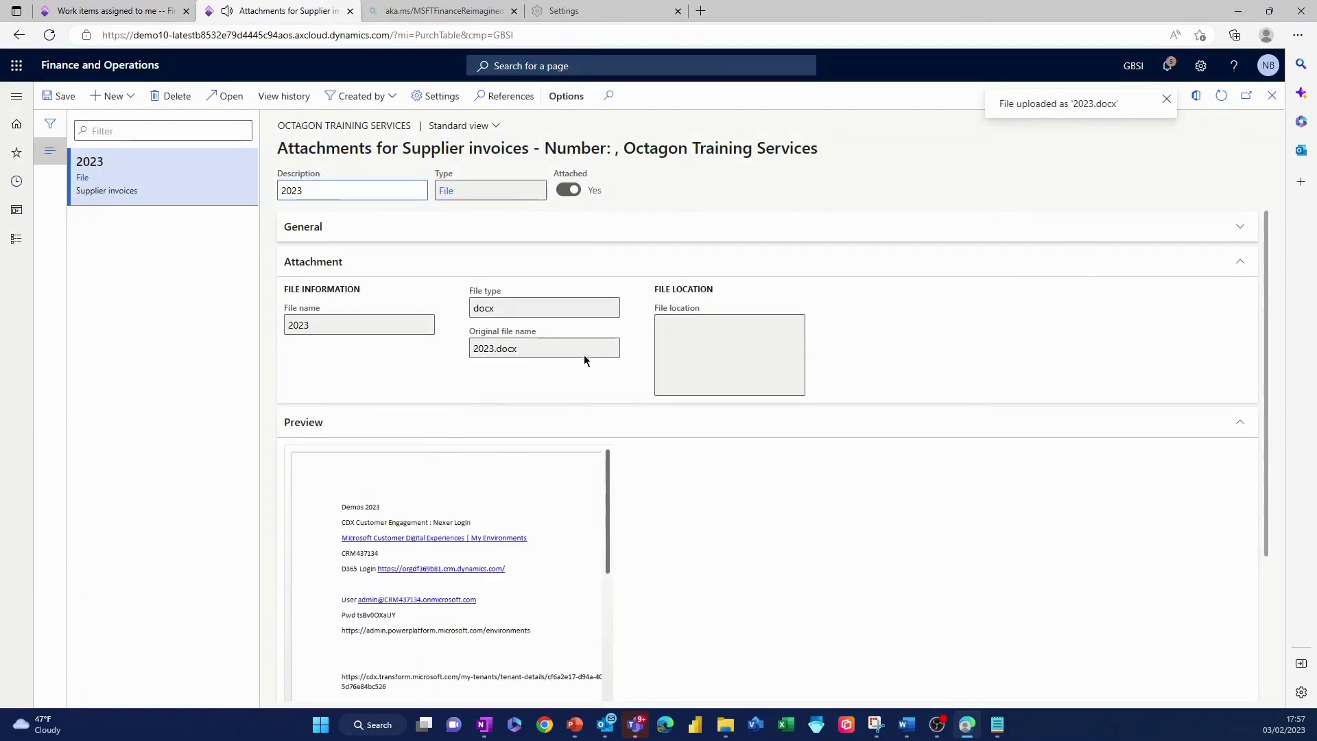
left_click(66, 96)
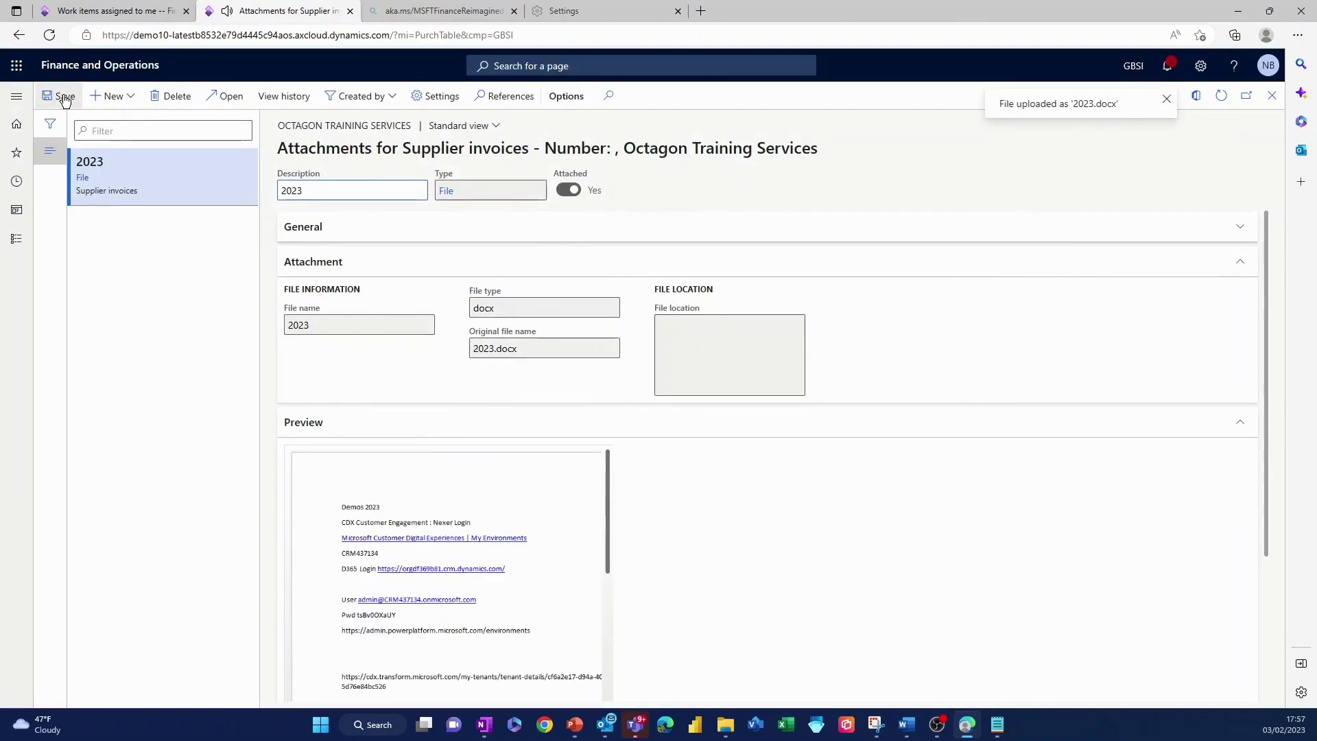
left_click(1166, 99)
left_click(1271, 96)
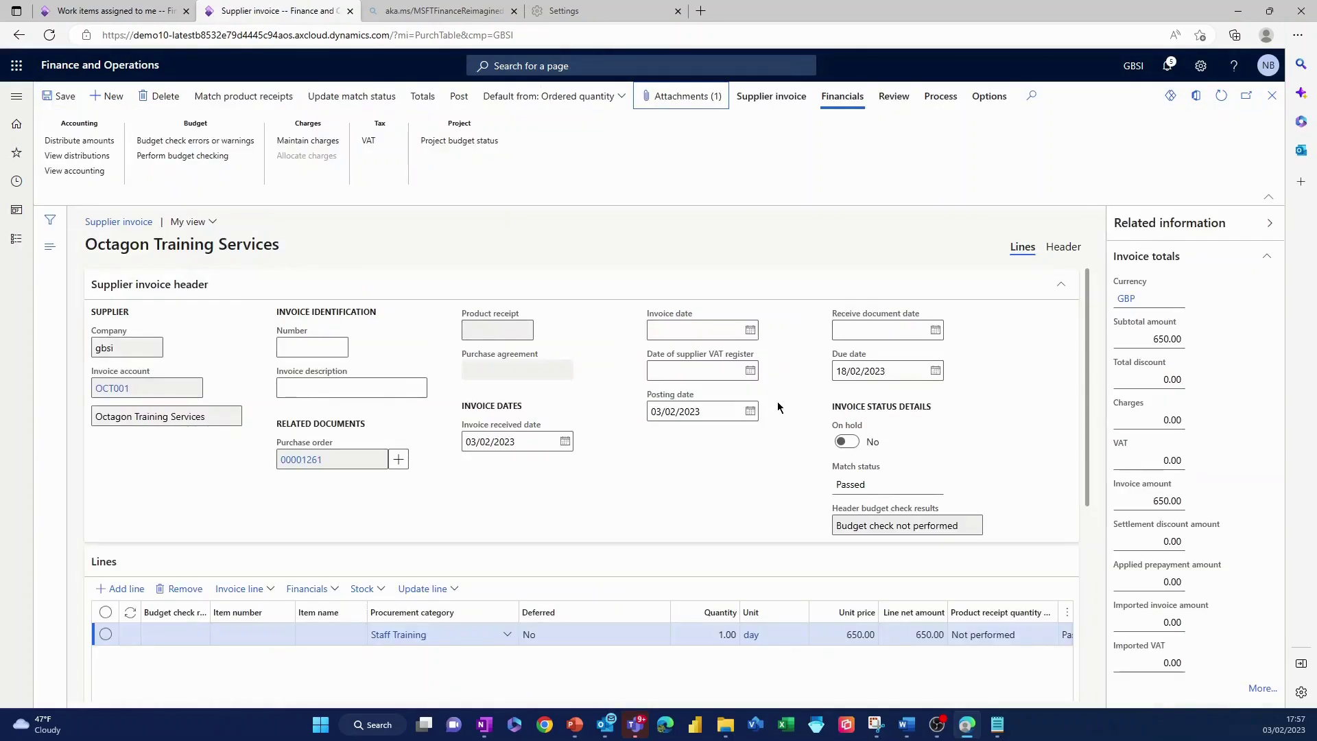
Set the supplier invoice number to OCT9988 and save the invoice
left_click(304, 349)
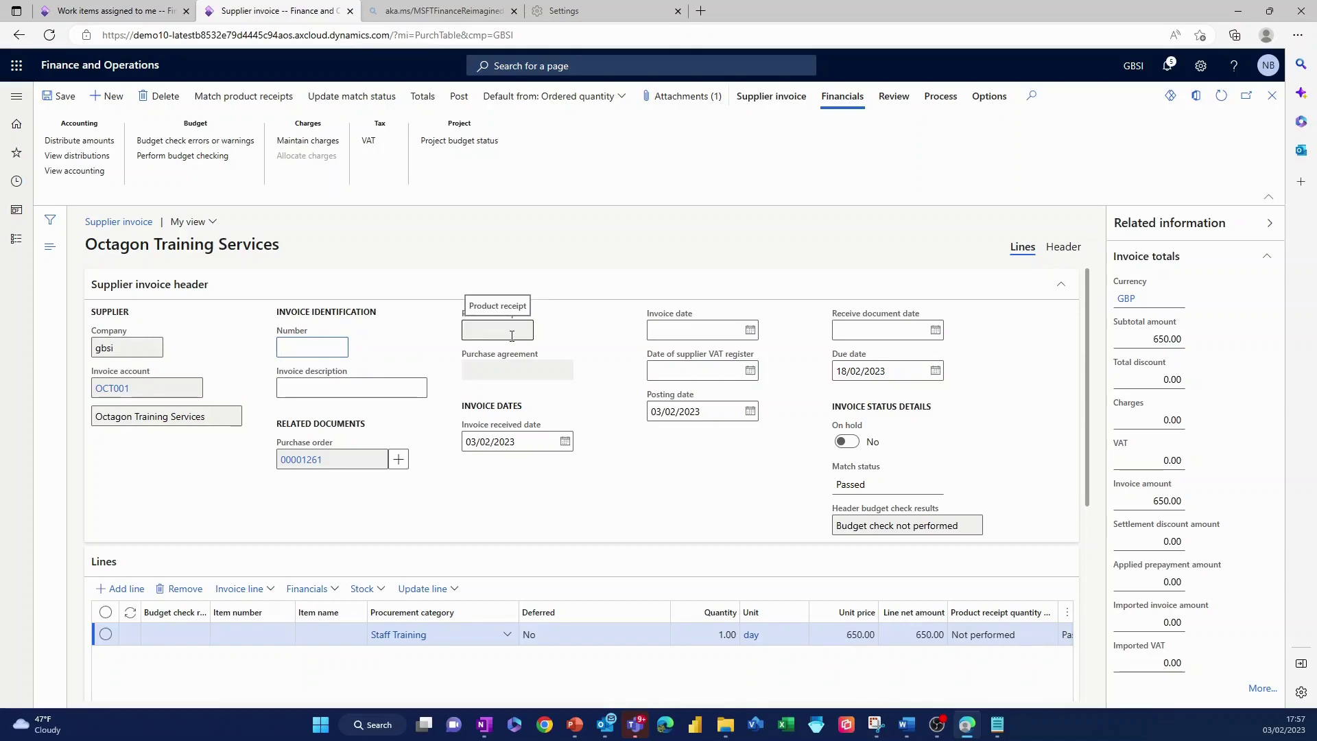
type("CT9988")
key("Tab")
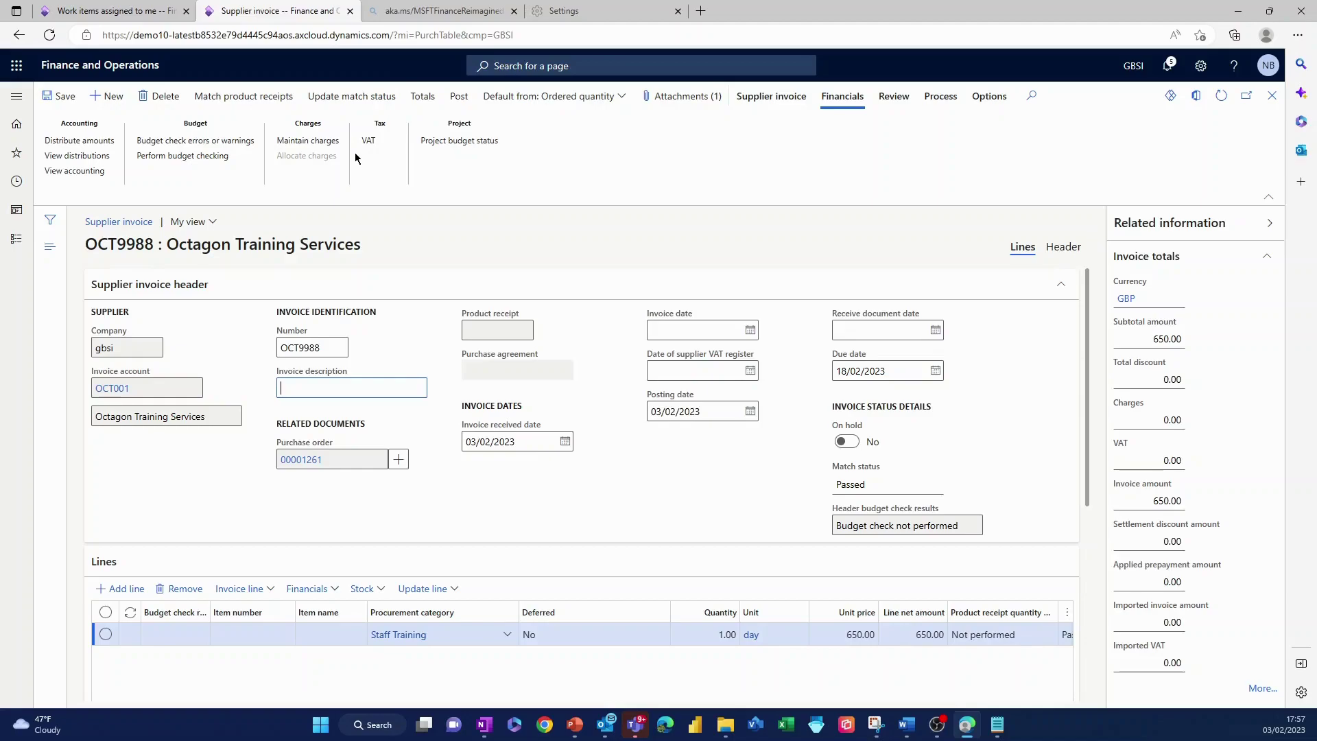
left_click(62, 96)
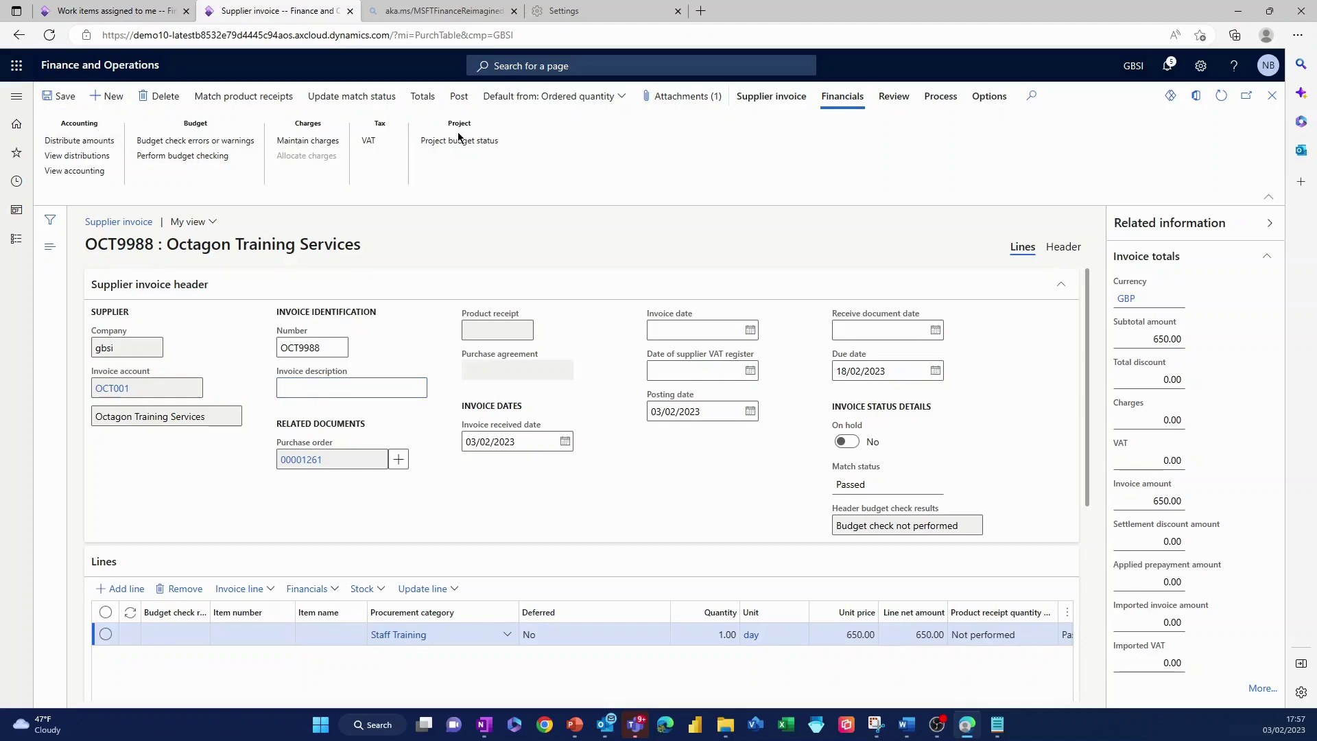